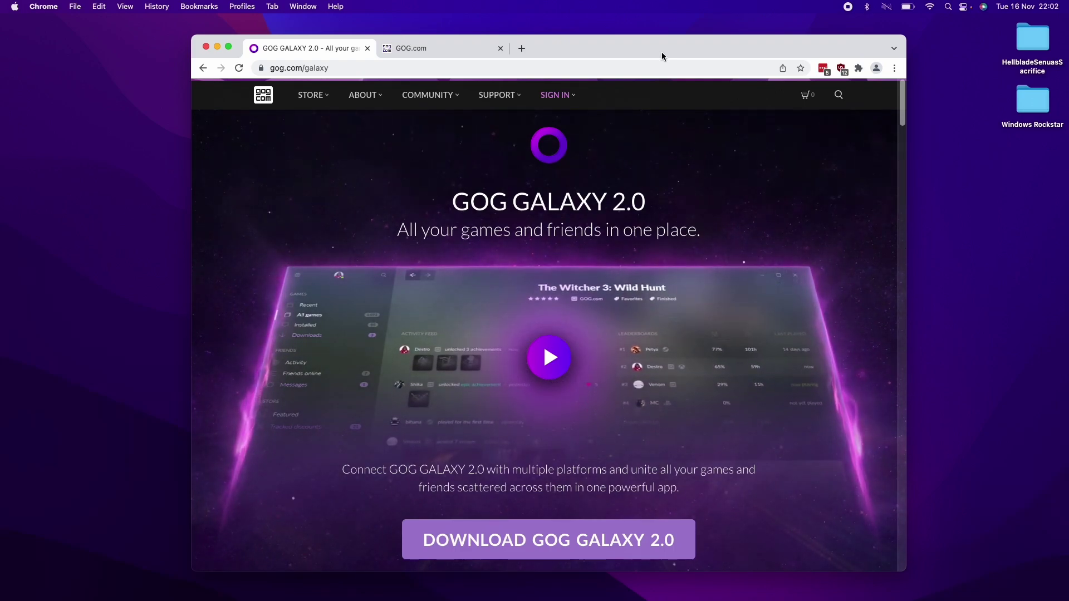
Step: Look over the GOG Galaxy page and the GOG.com home page down to its footer with the Galaxy download link
click(442, 44)
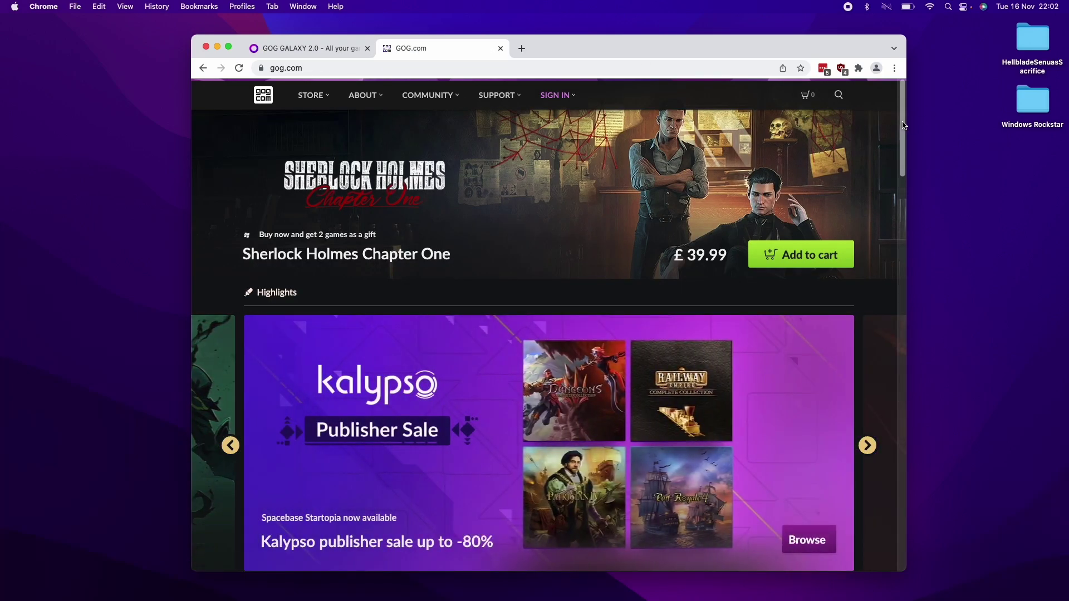
drag(904, 125, 902, 217)
click(319, 55)
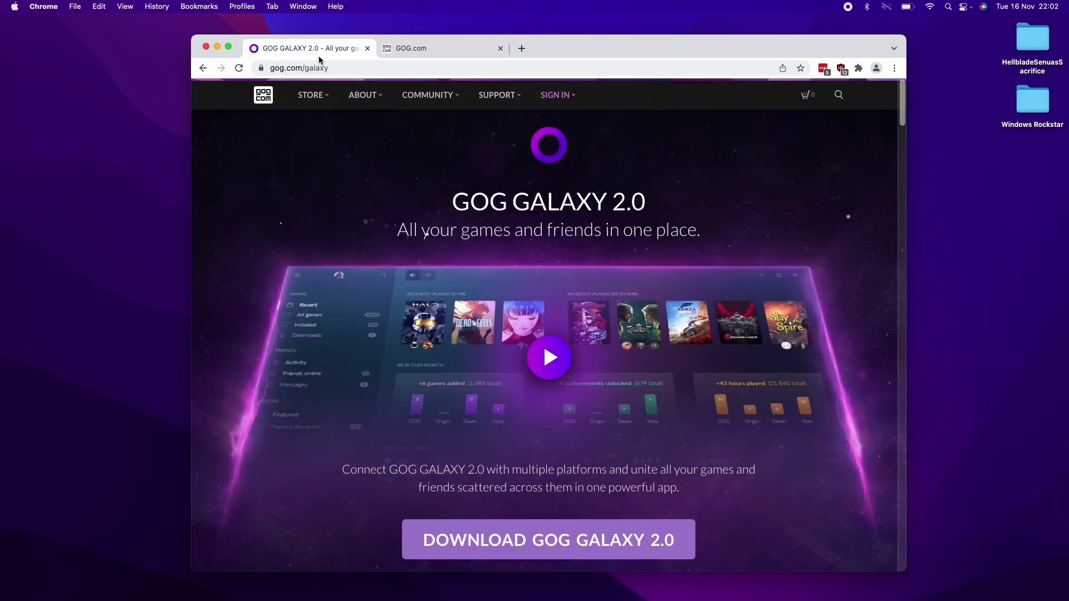
mouse_move(903, 115)
mouse_down()
mouse_move(903, 136)
mouse_move(904, 119)
mouse_up()
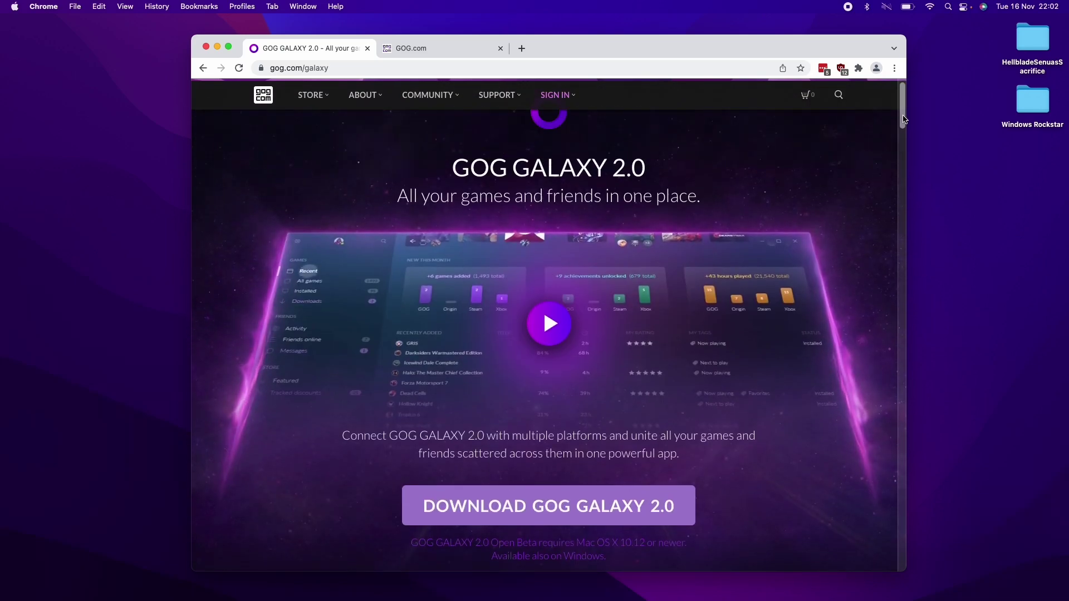
click(326, 68)
click(298, 68)
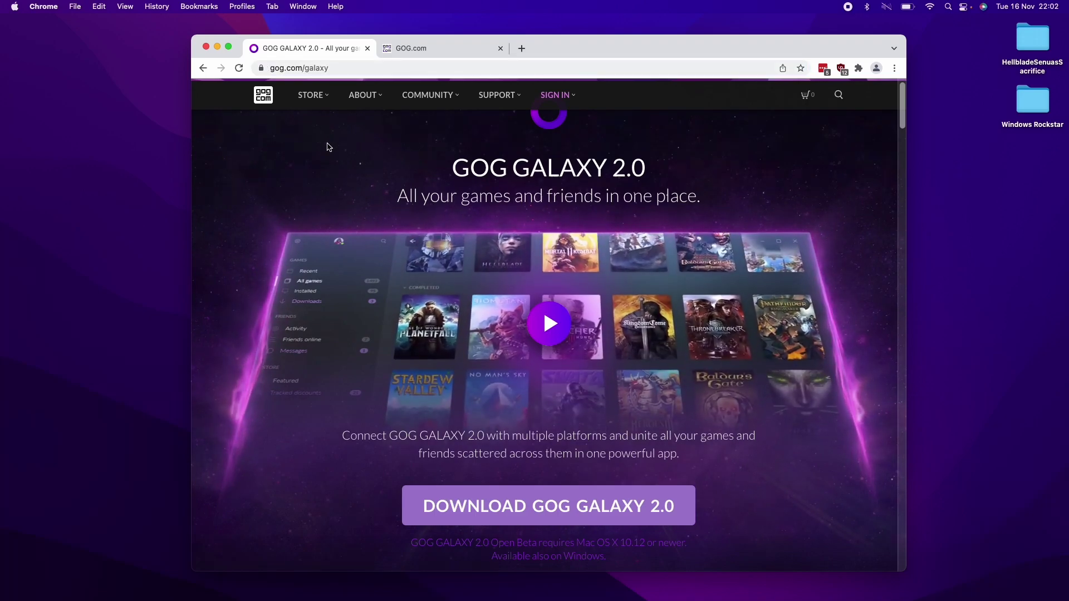
click(441, 50)
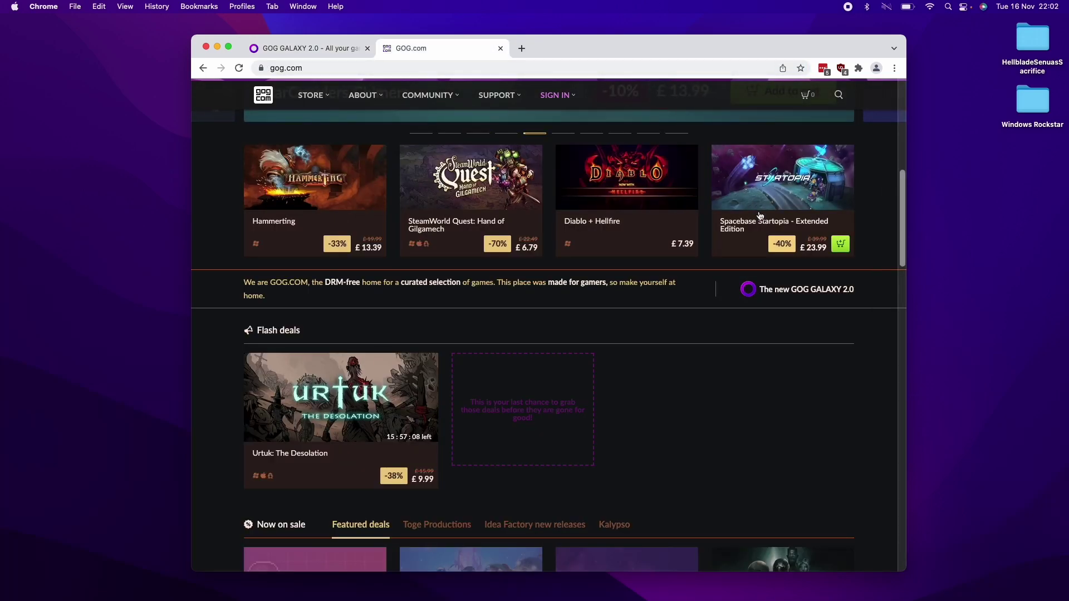
drag(902, 202, 885, 507)
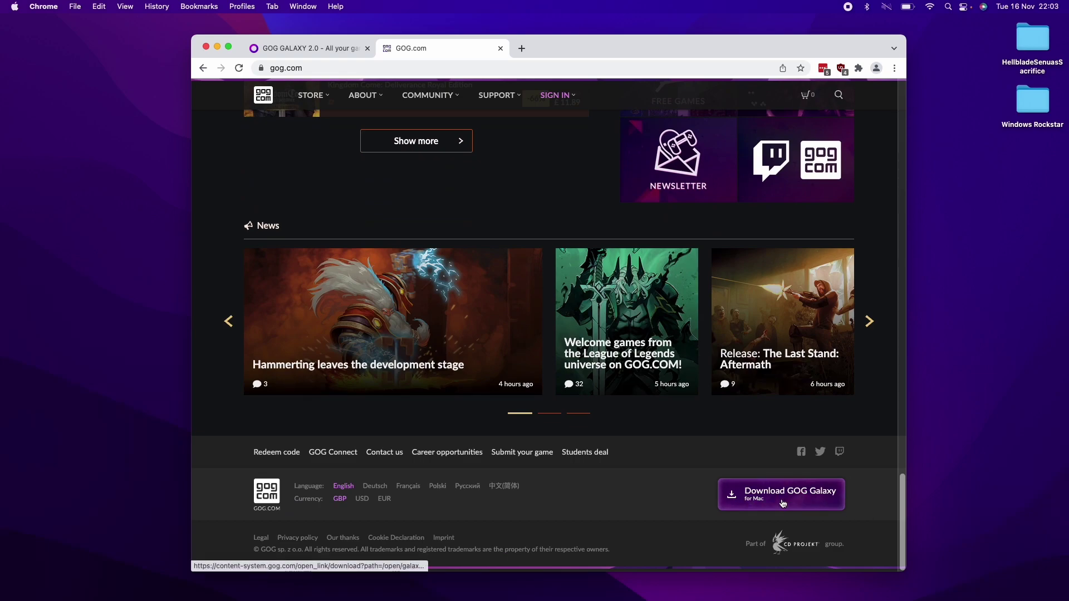
Step: Download GOG Galaxy 2.0 for Mac from its product page and open the galaxy_client_2.0.43.66a.pkg installer
click(321, 48)
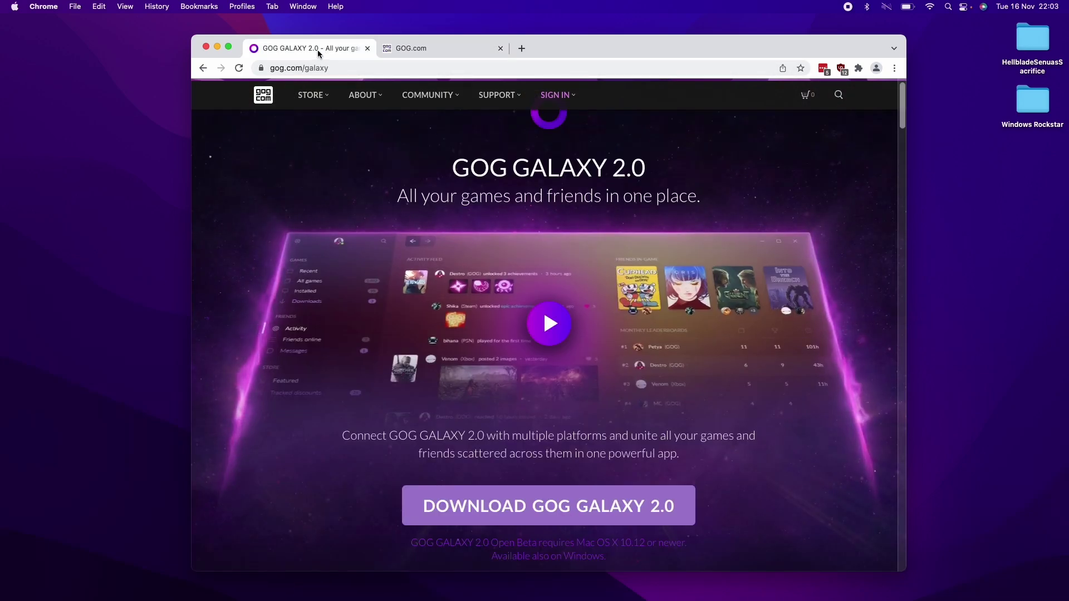
click(477, 507)
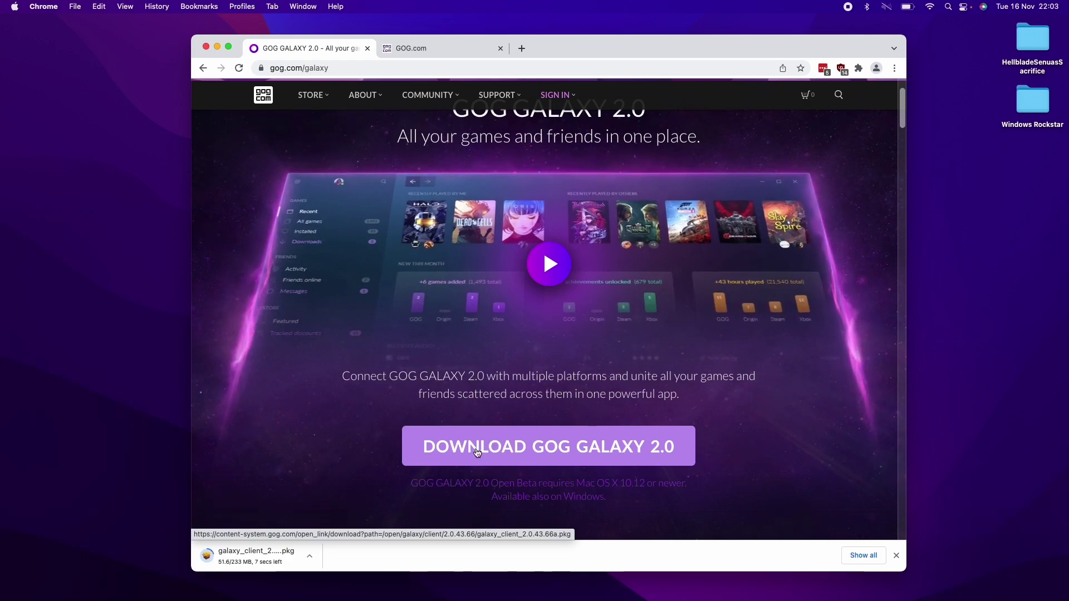
click(262, 552)
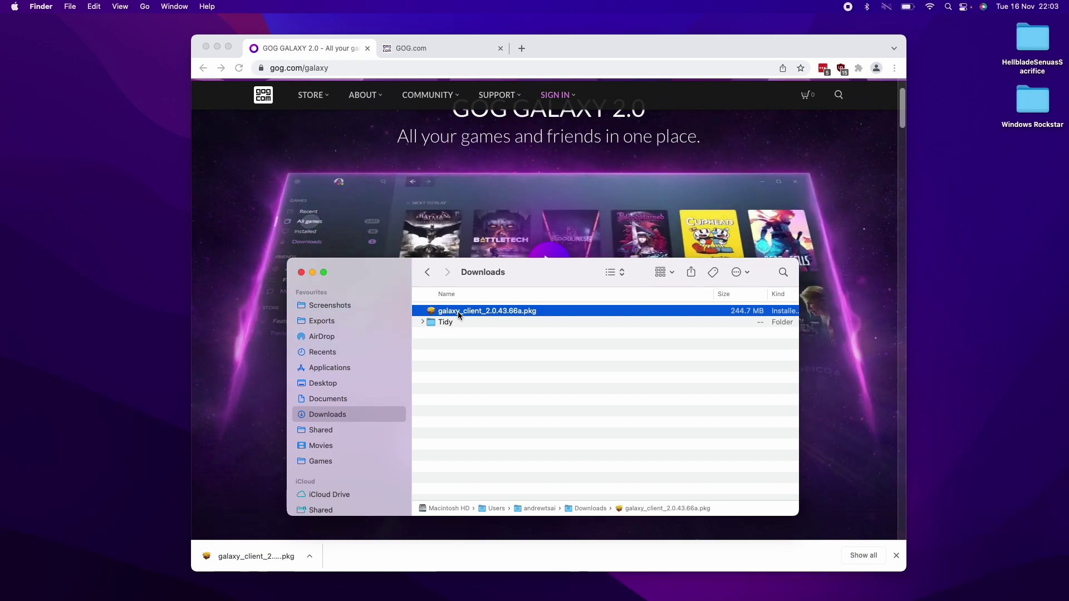
double_click(458, 311)
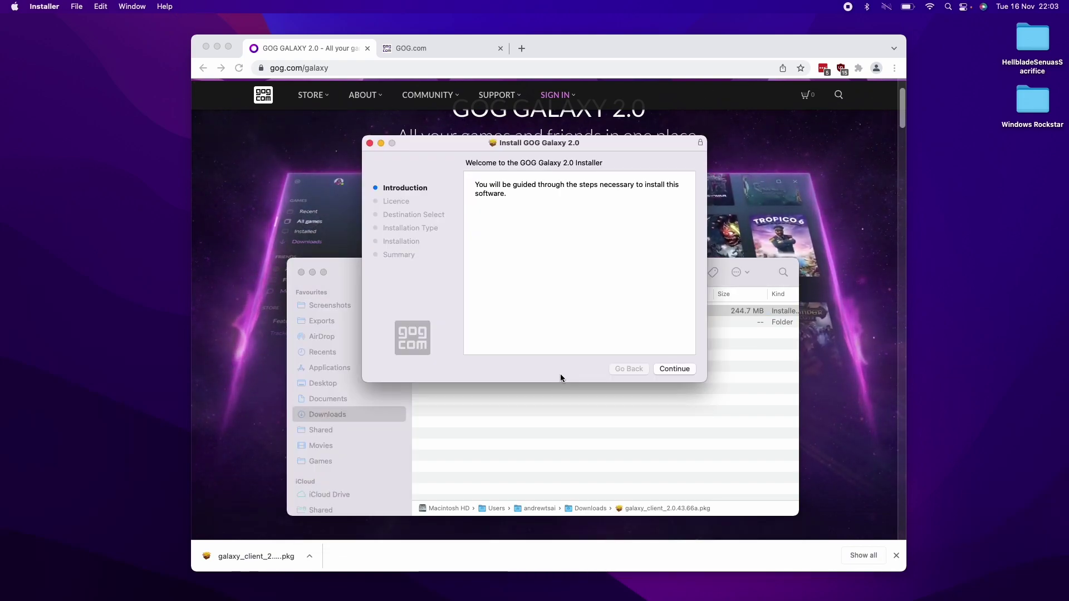
Step: Agree to the GOG Galaxy 2.0 software licence and accept Macintosh HD as the installation destination
click(662, 369)
click(669, 368)
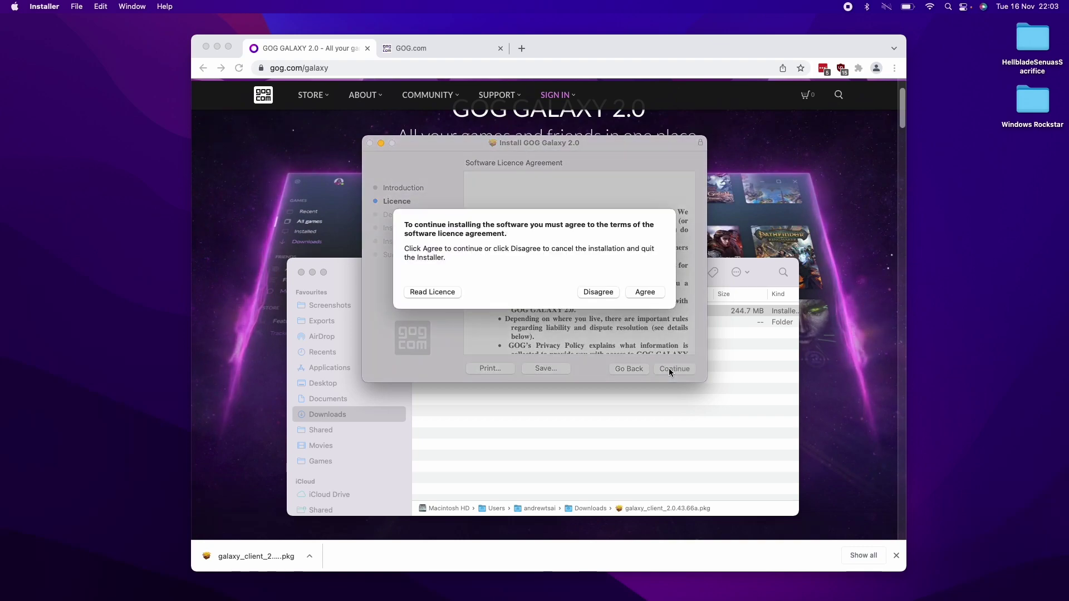
click(644, 292)
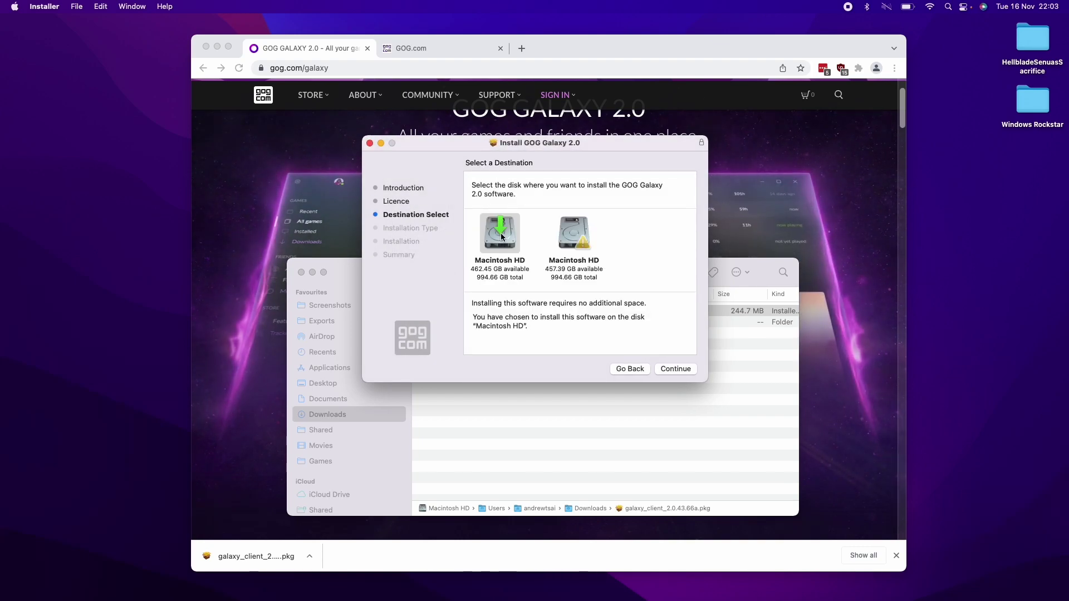
click(674, 369)
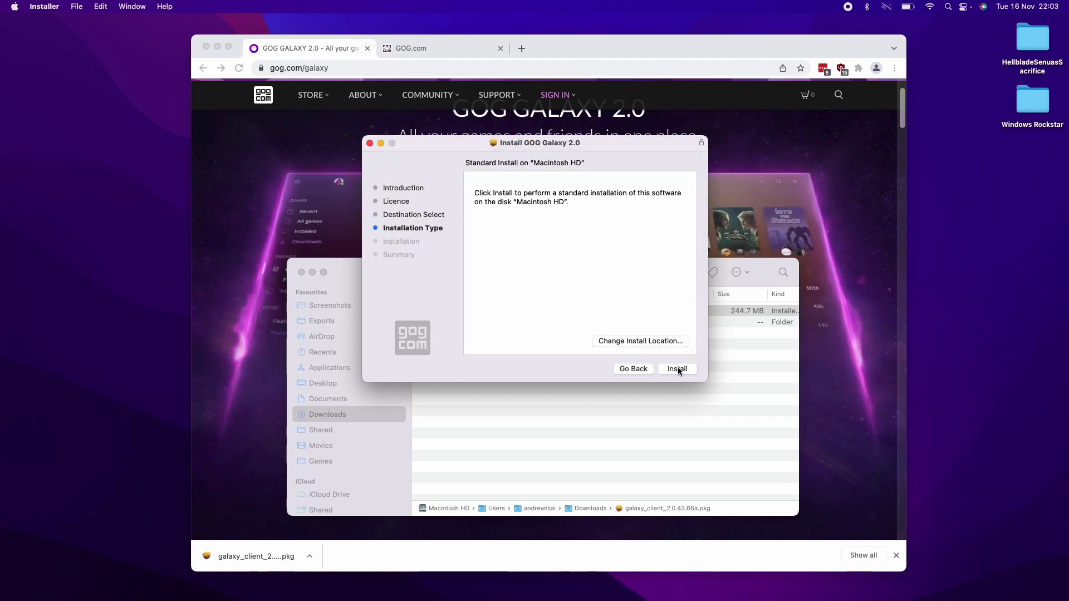
Step: Run the standard installation, authorise it with the account password, and close the installer
click(676, 368)
text(********)
key(Return)
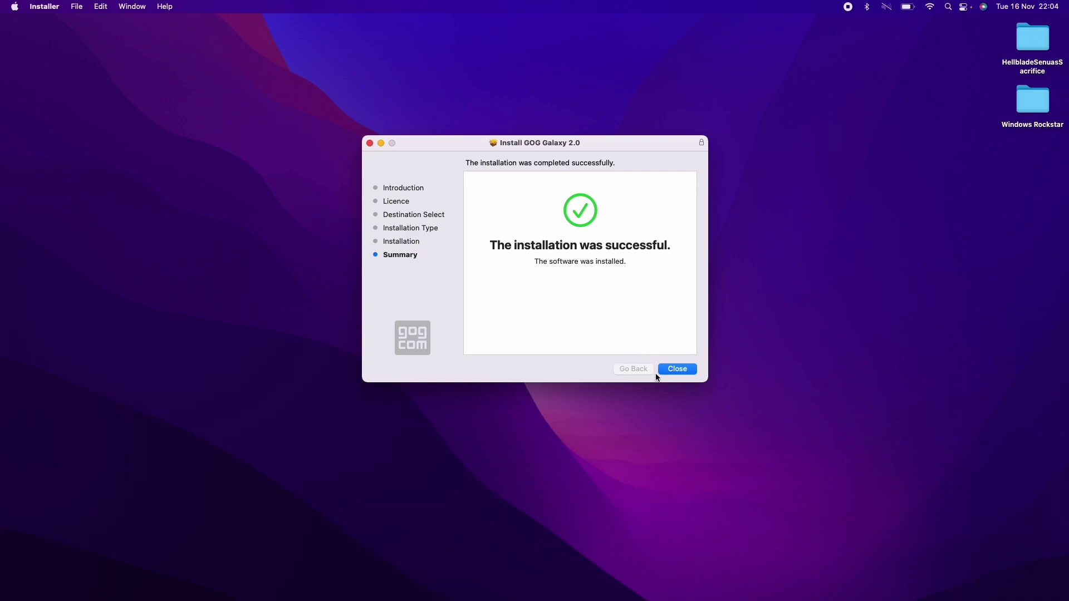
click(671, 371)
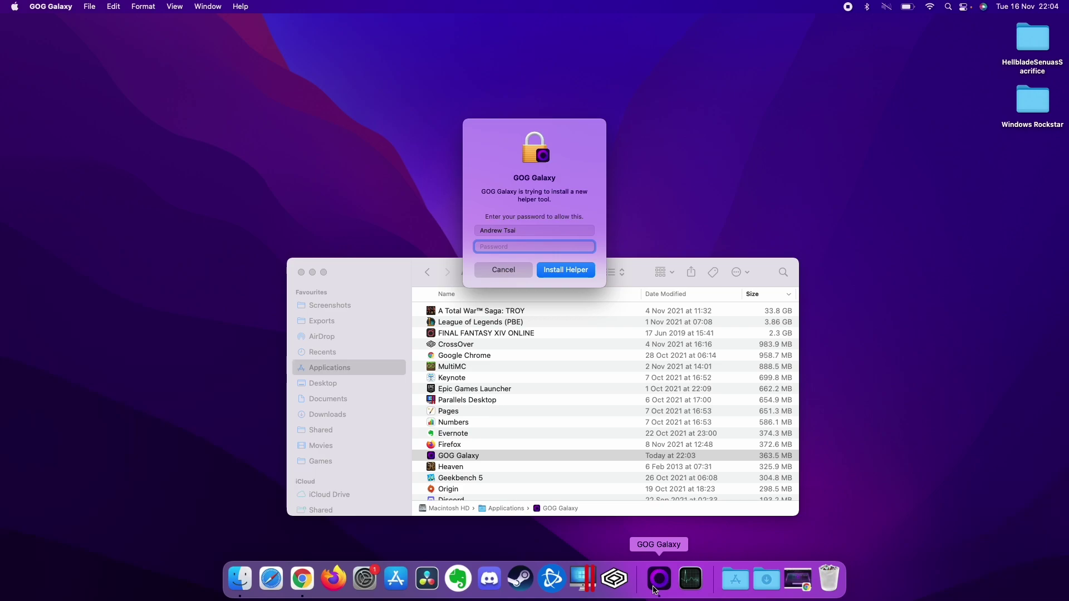
Step: Allow GOG Galaxy to install its helper tool so that the client starts
click(549, 268)
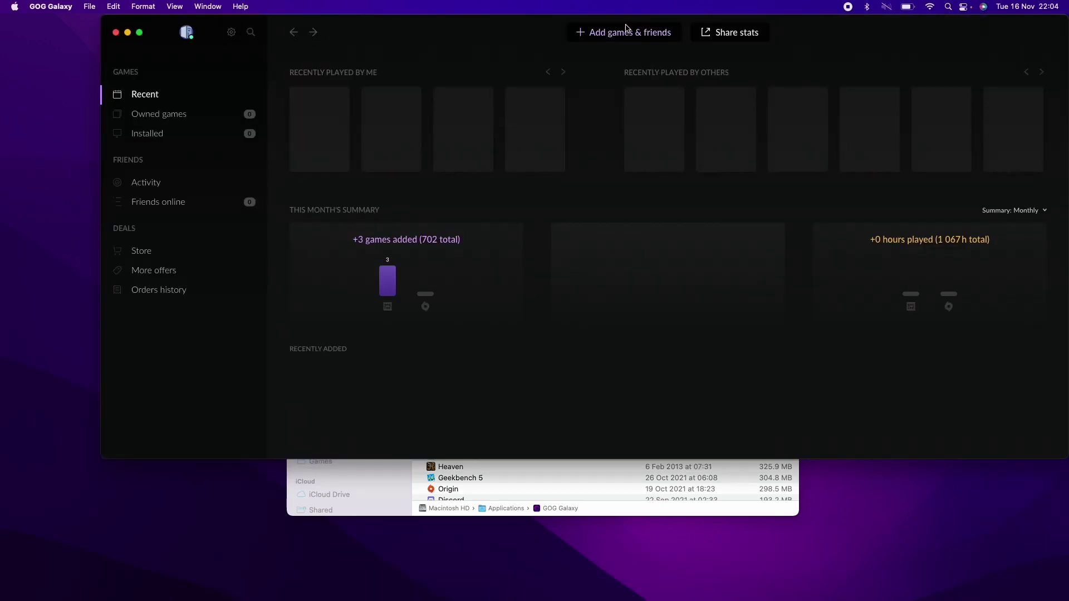
click(608, 32)
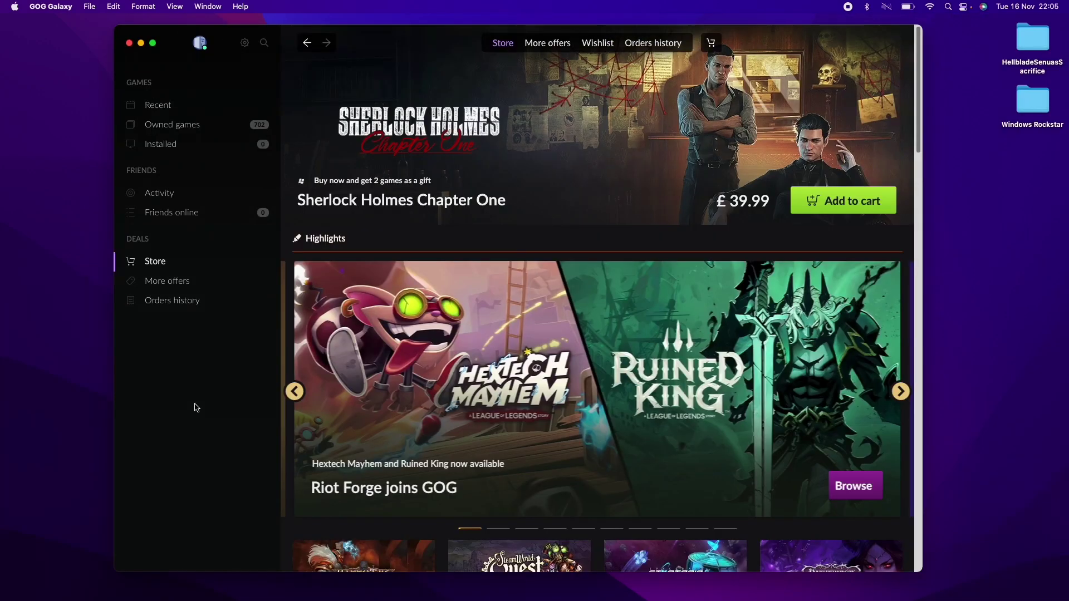
Step: Browse the GOG Galaxy store down to the bestselling games under Discover games
click(154, 263)
drag(920, 84, 912, 332)
scroll(576, 236, down, 10)
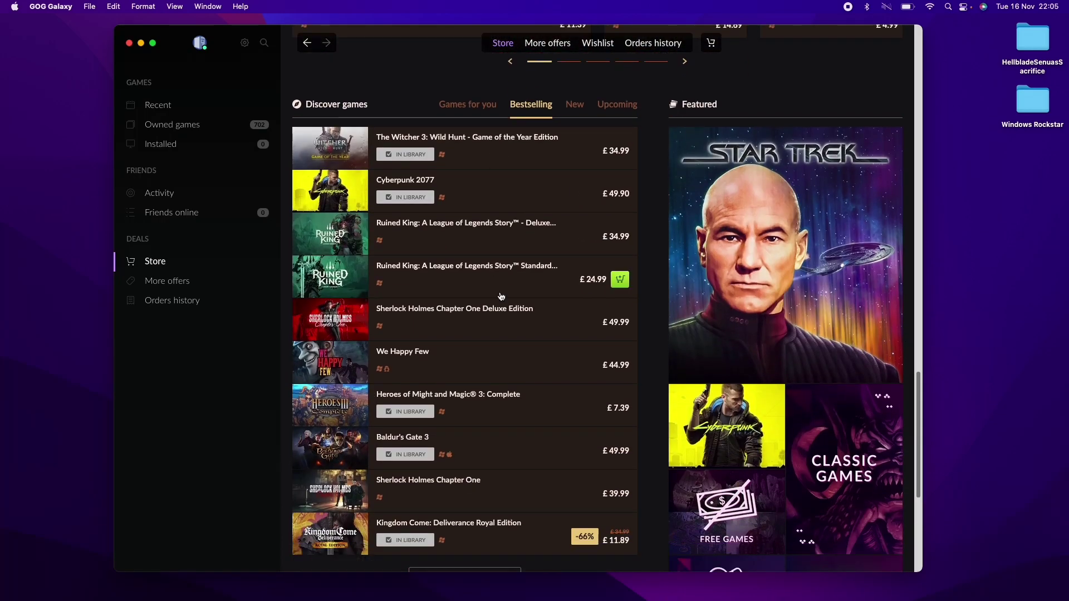
scroll(442, 510, down, 3)
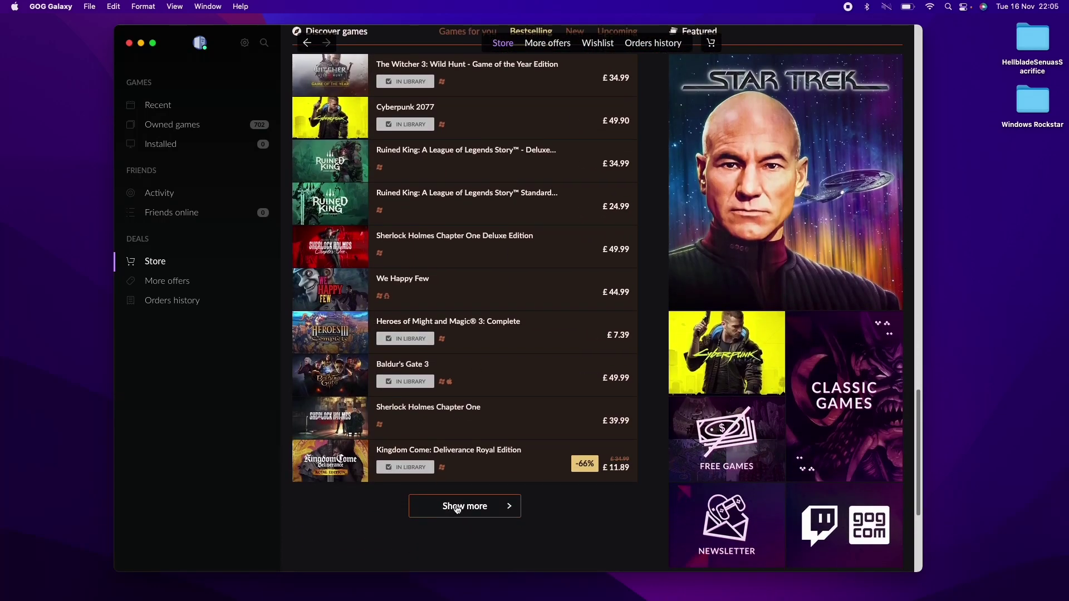
Step: Show the full list of bestselling games and filter it to those that run on OSX
click(456, 506)
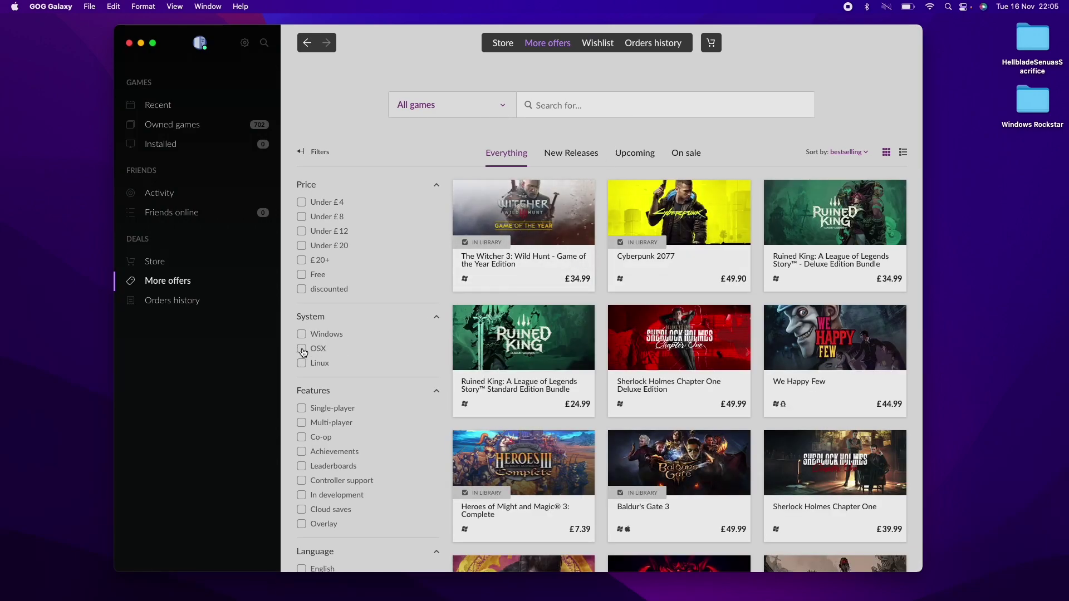
click(305, 350)
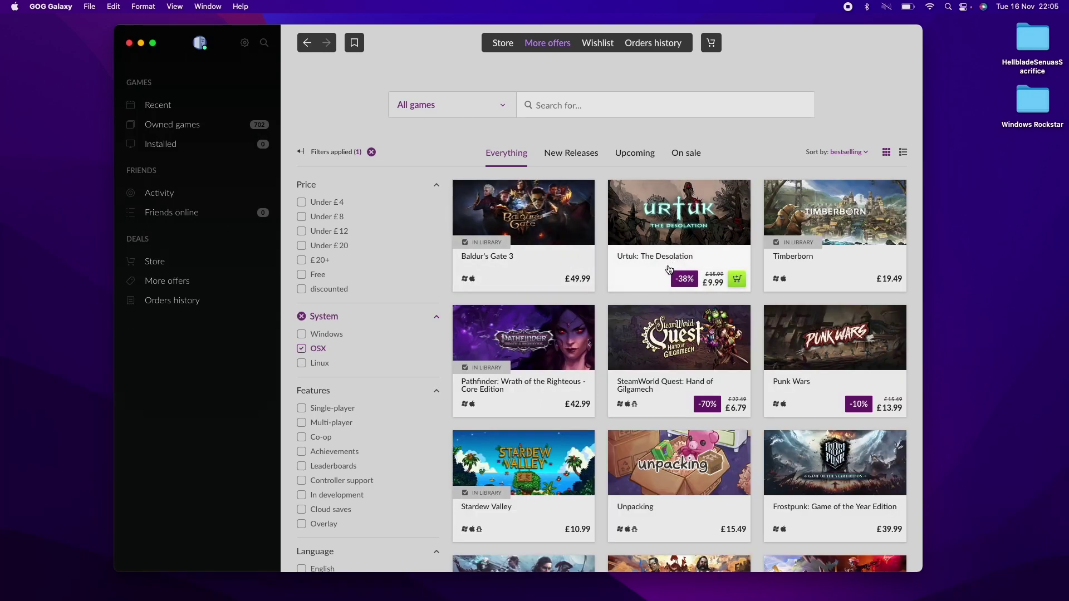
drag(916, 142, 917, 195)
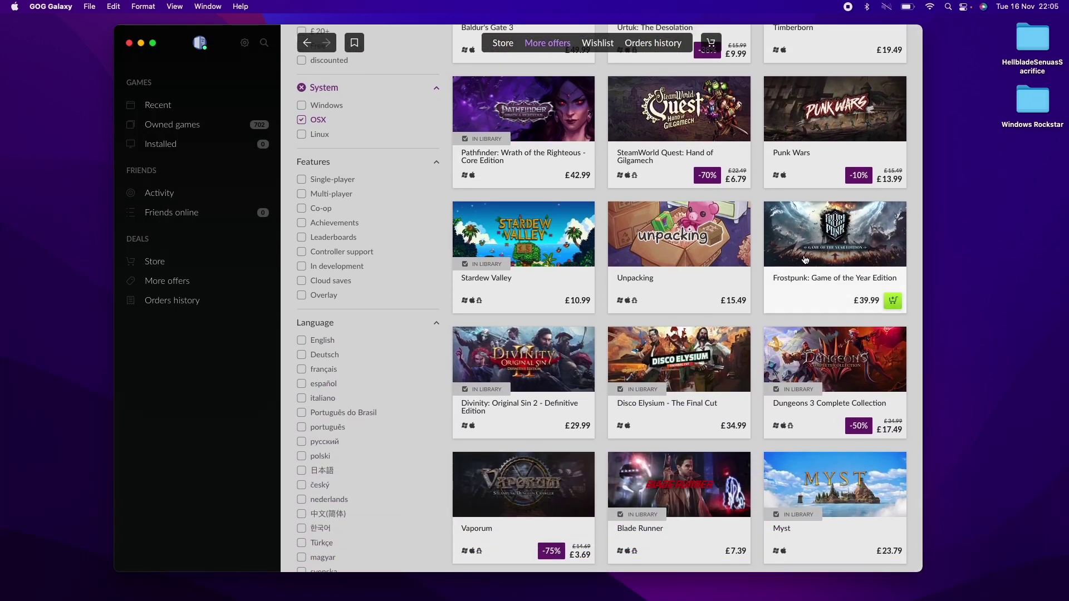
Step: Add Frostpunk: Game of the Year Edition to the cart and open the cart's checkout page
click(802, 230)
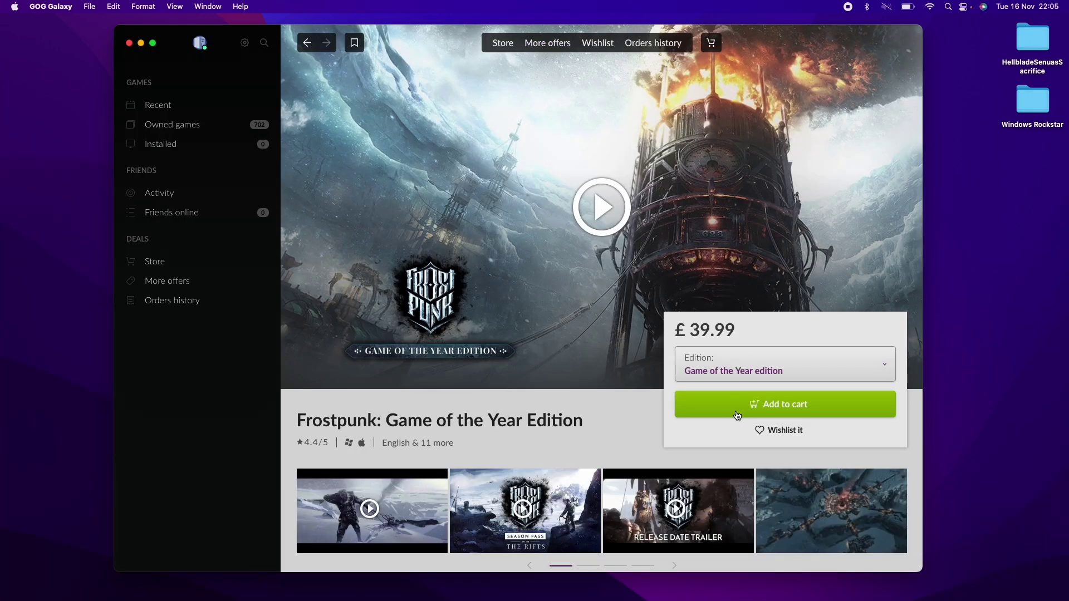
click(740, 410)
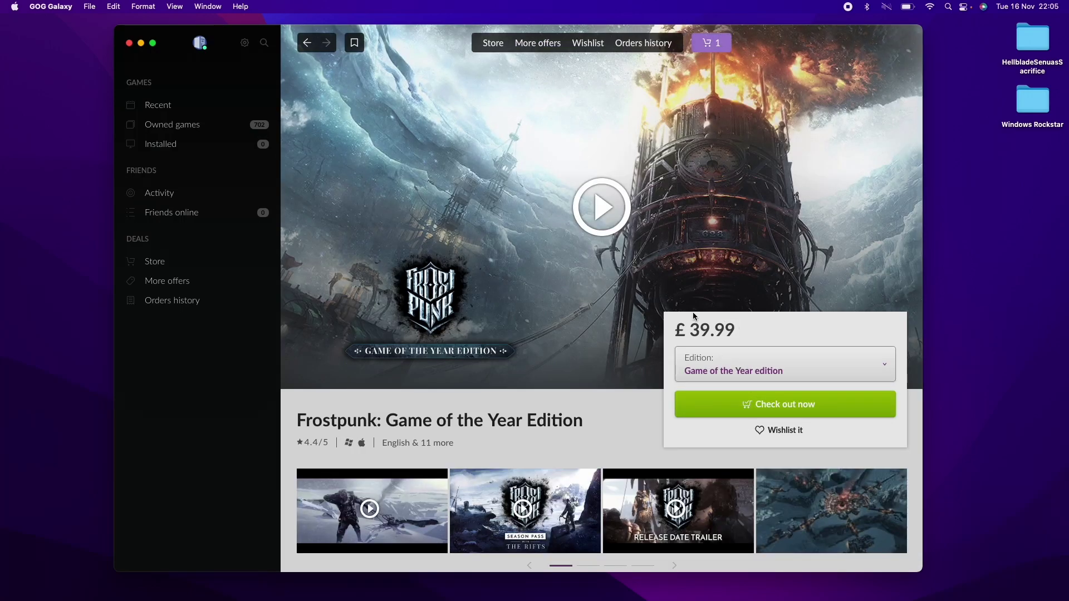
click(710, 46)
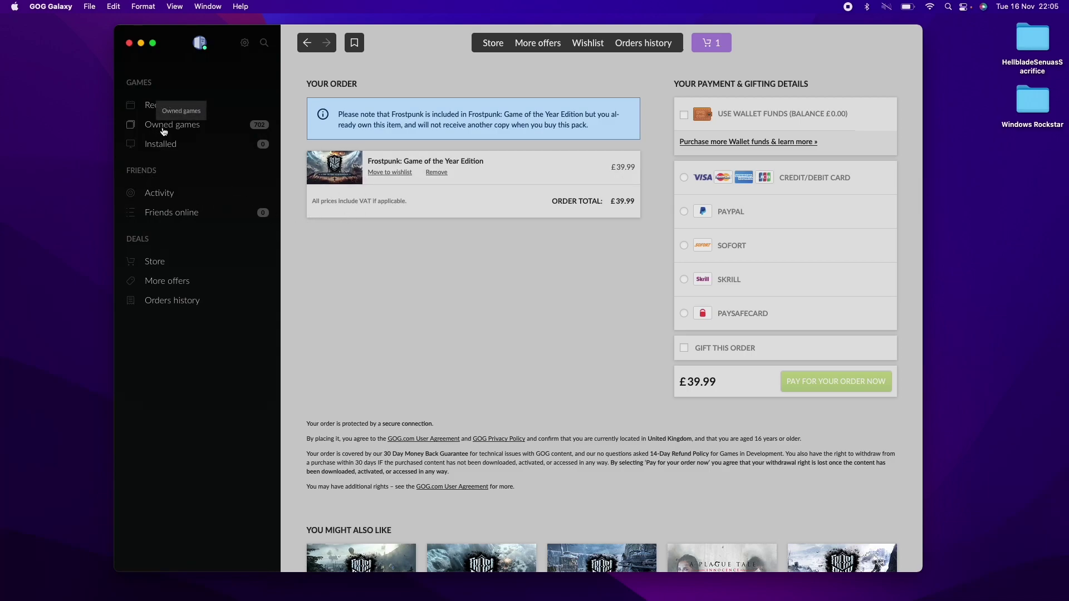
Step: Look through the library of owned games
click(164, 131)
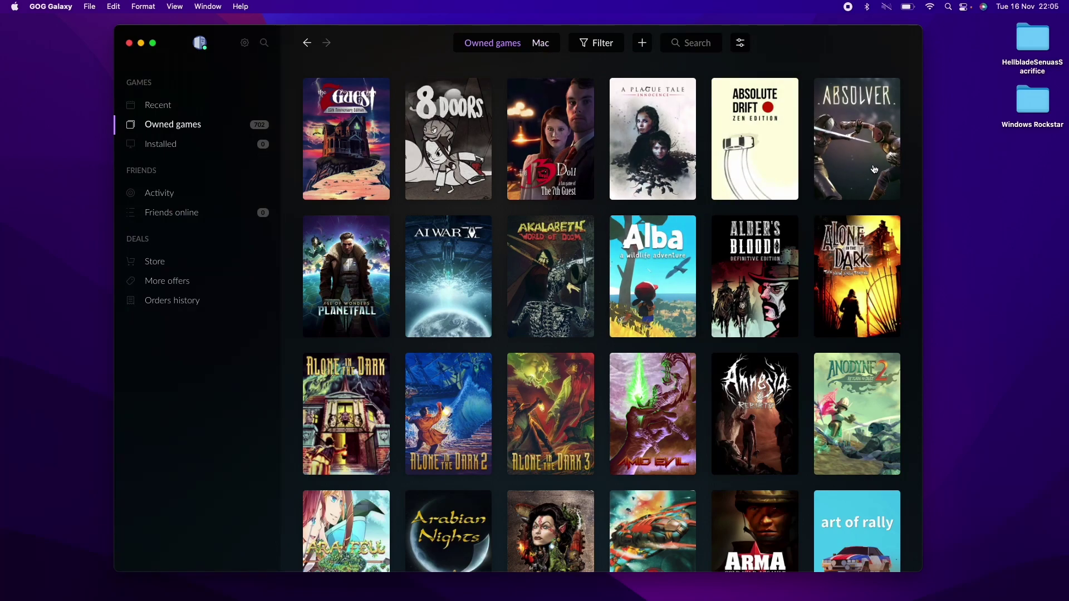
scroll(873, 202, down, 6)
scroll(545, 182, up, 6)
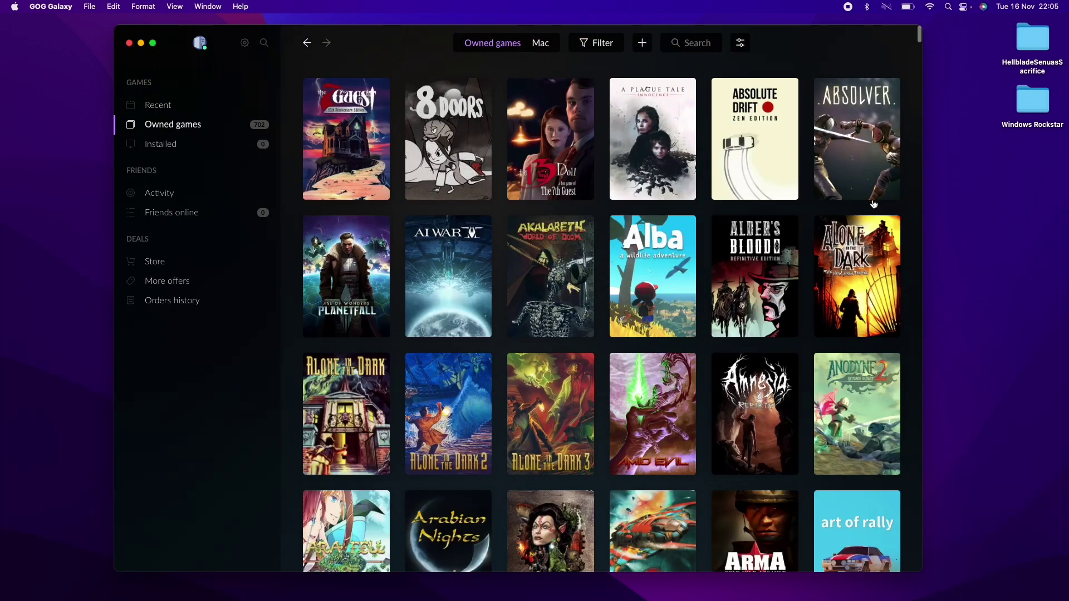
Step: Restrict the owned games to the Mac view and open Banner Saga's page
click(540, 47)
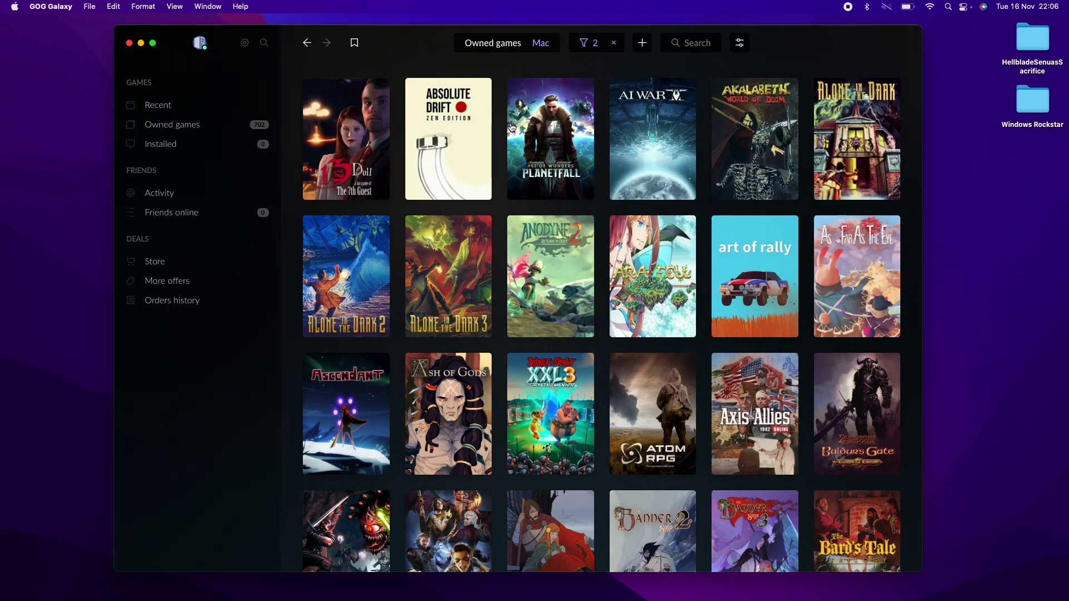
scroll(632, 268, down, 2)
scroll(632, 269, down, 5)
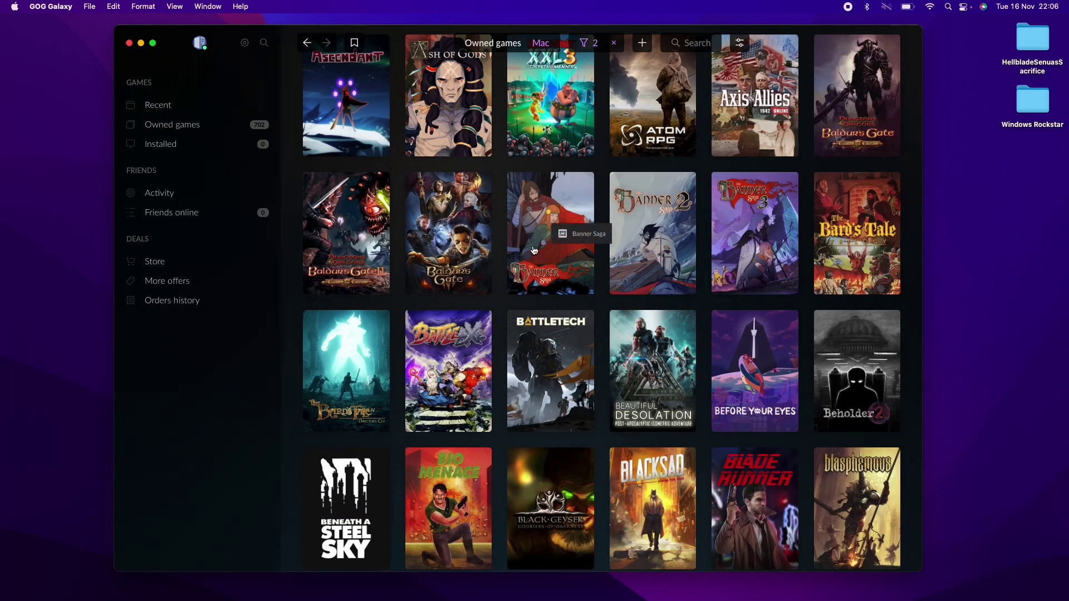
click(534, 251)
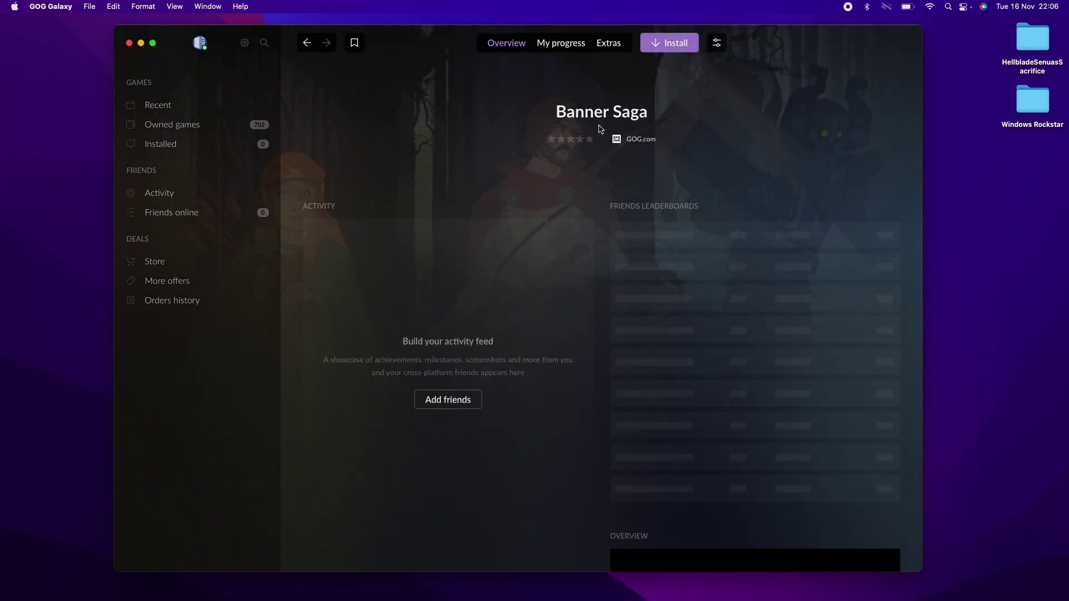
Step: Install Banner Saga to /Applications with automatic updates enabled, and display the installed games once the installation ends
scroll(630, 119, down, 6)
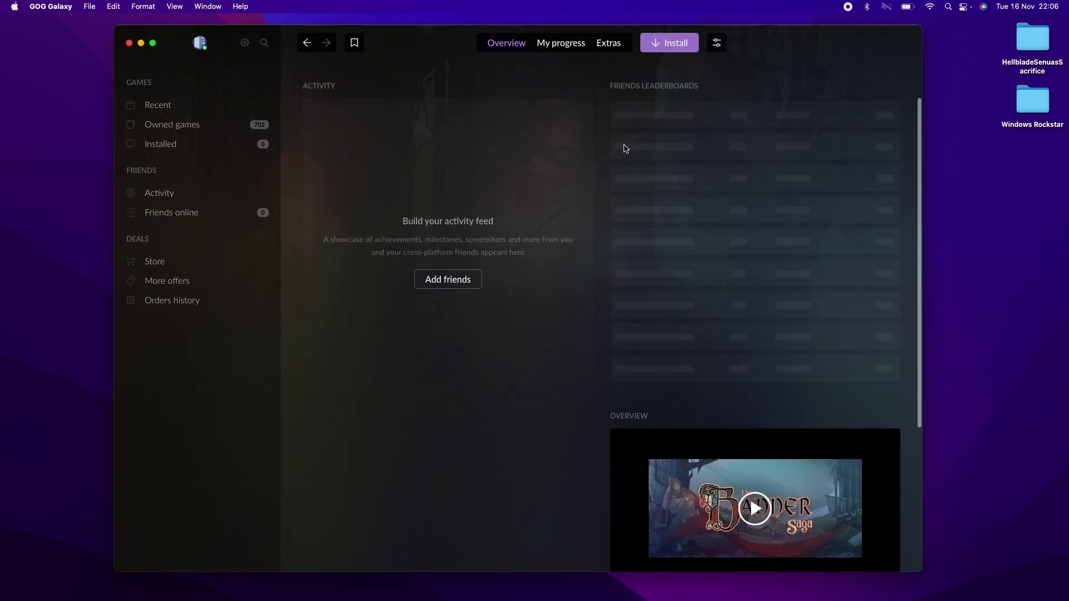
scroll(625, 148, up, 6)
click(663, 49)
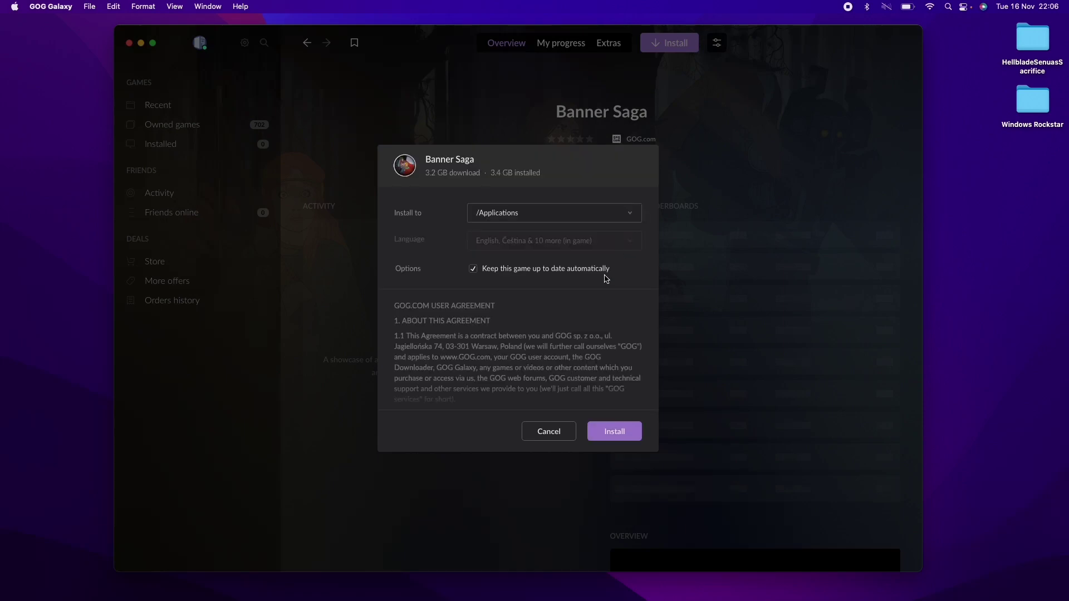
click(609, 435)
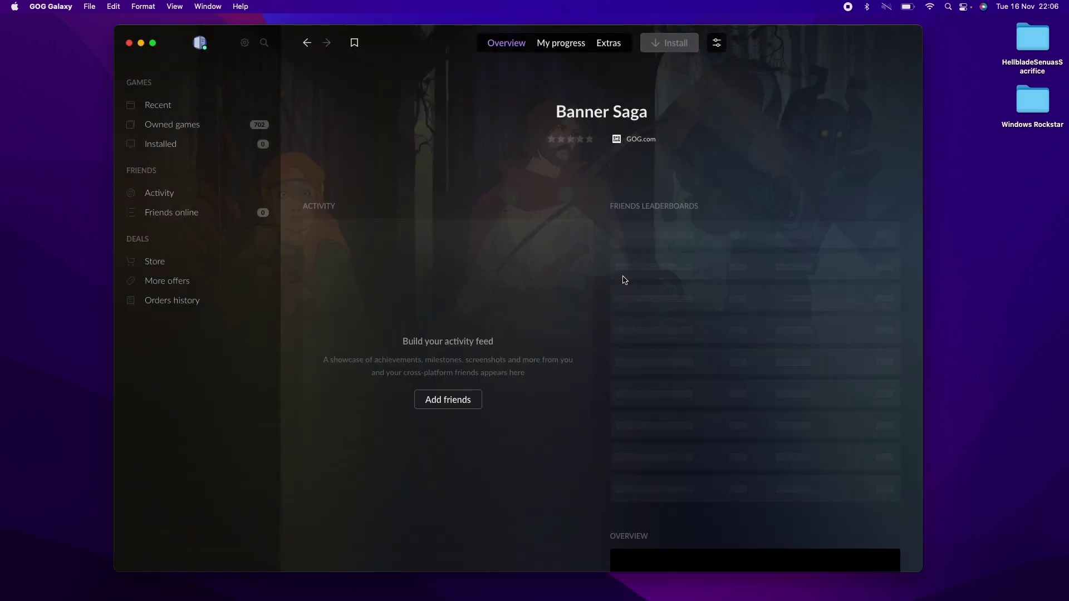
mouse_move(672, 43)
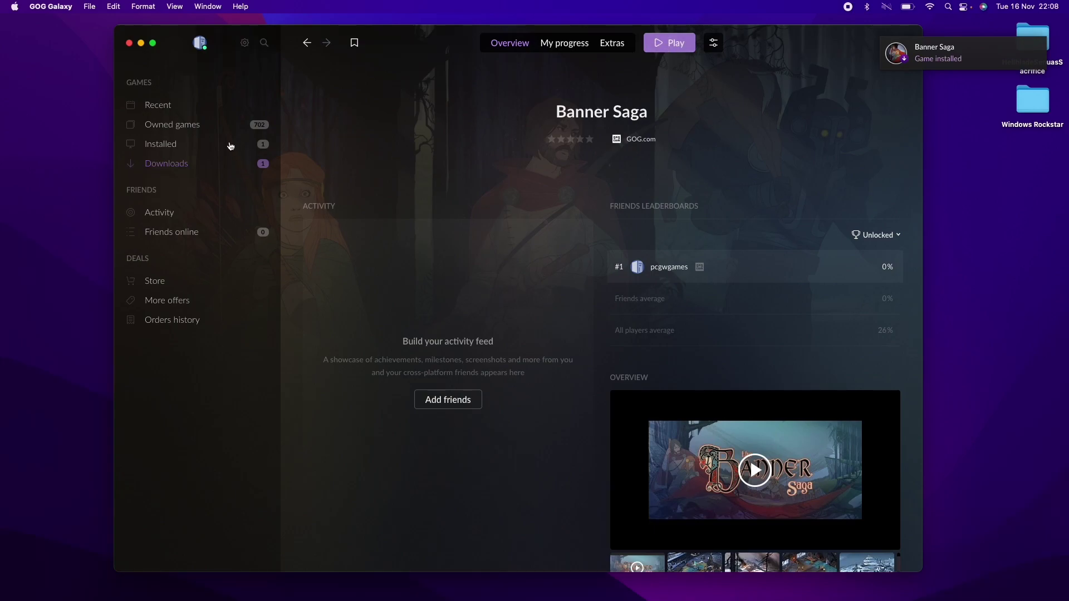
click(175, 144)
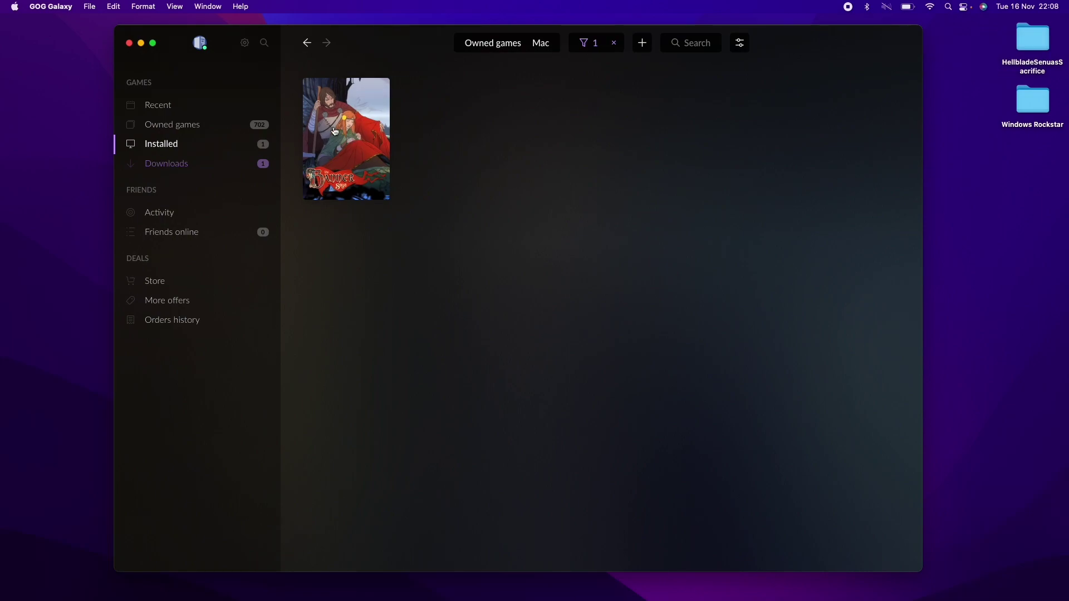
Step: Launch Banner Saga from its page and acknowledge the battle tutorial's message about viewing the surroundings
click(335, 153)
click(660, 51)
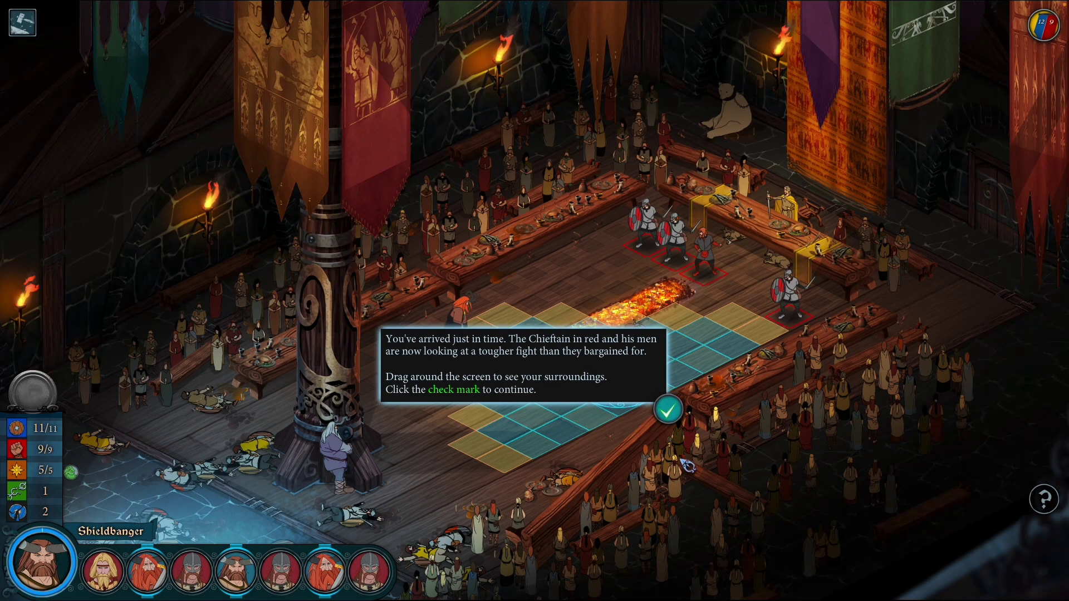
click(667, 410)
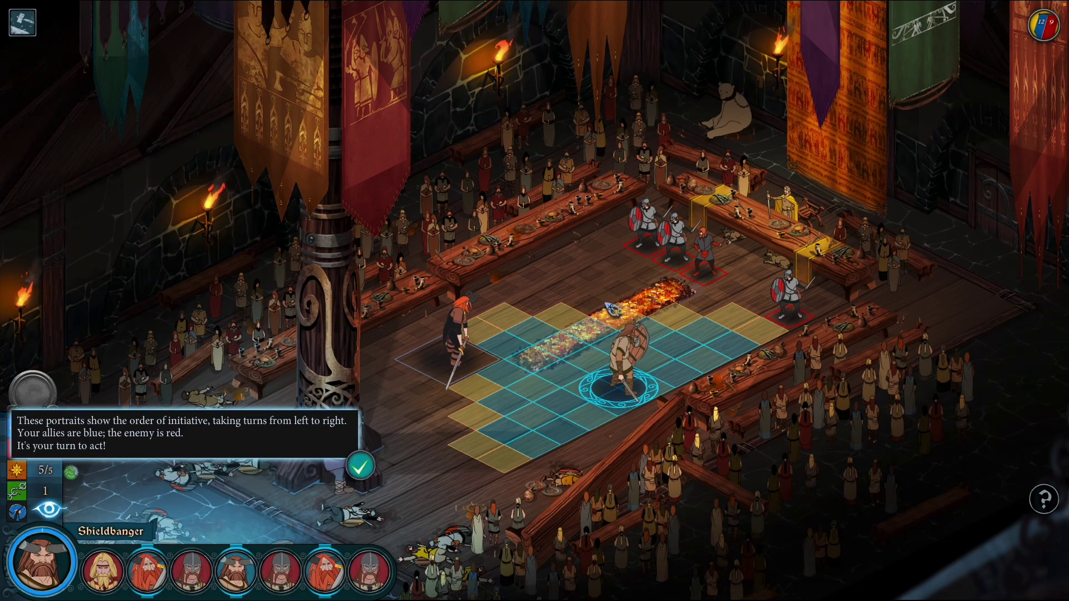
Step: Switch to Finder, open The Banner Saga from the "Banner Saga, The" folder in Applications, and acknowledge the game's order-of-initiative tutorial message
key(super+Tab)
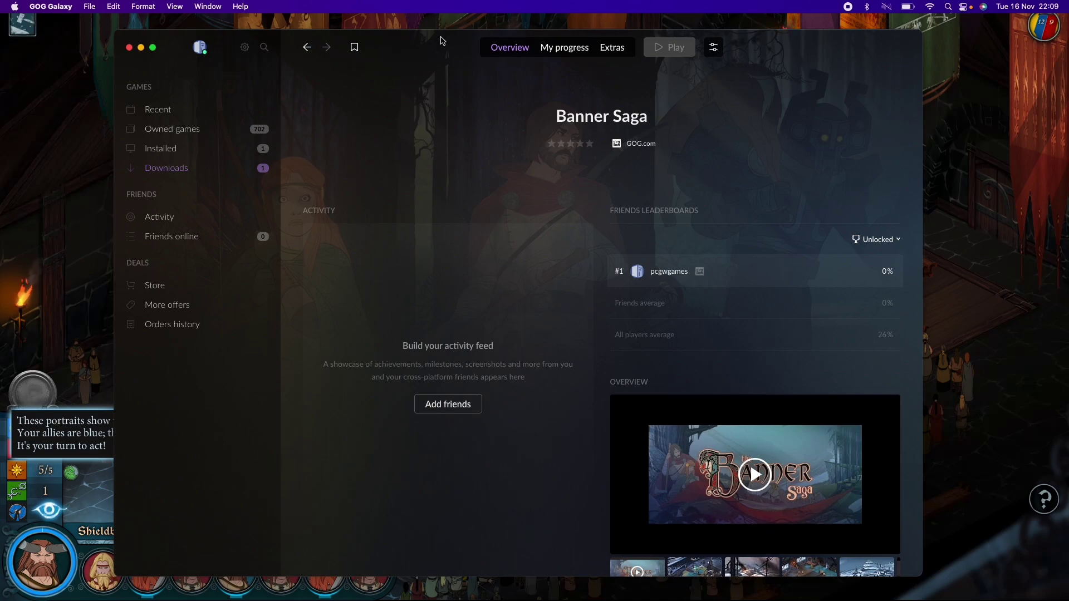
drag(443, 40, 441, 43)
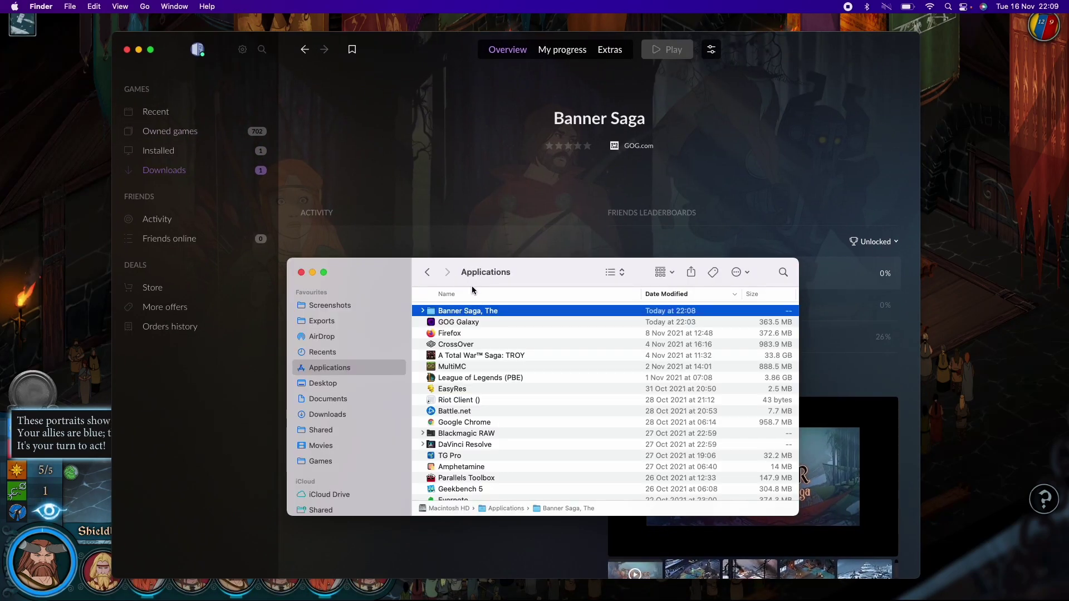
click(422, 311)
click(464, 332)
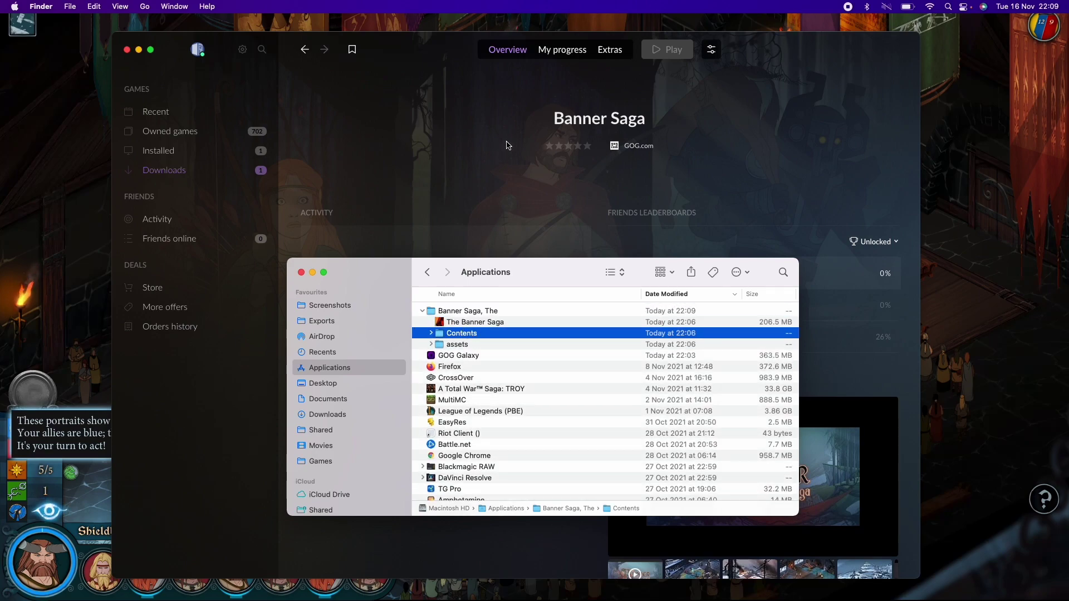
double_click(472, 325)
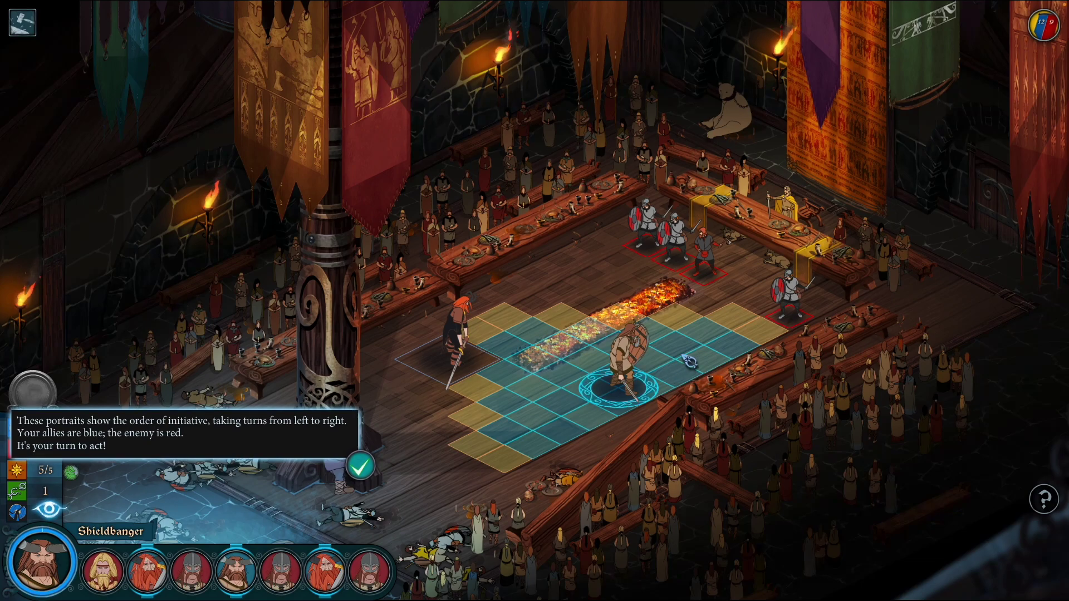
click(361, 467)
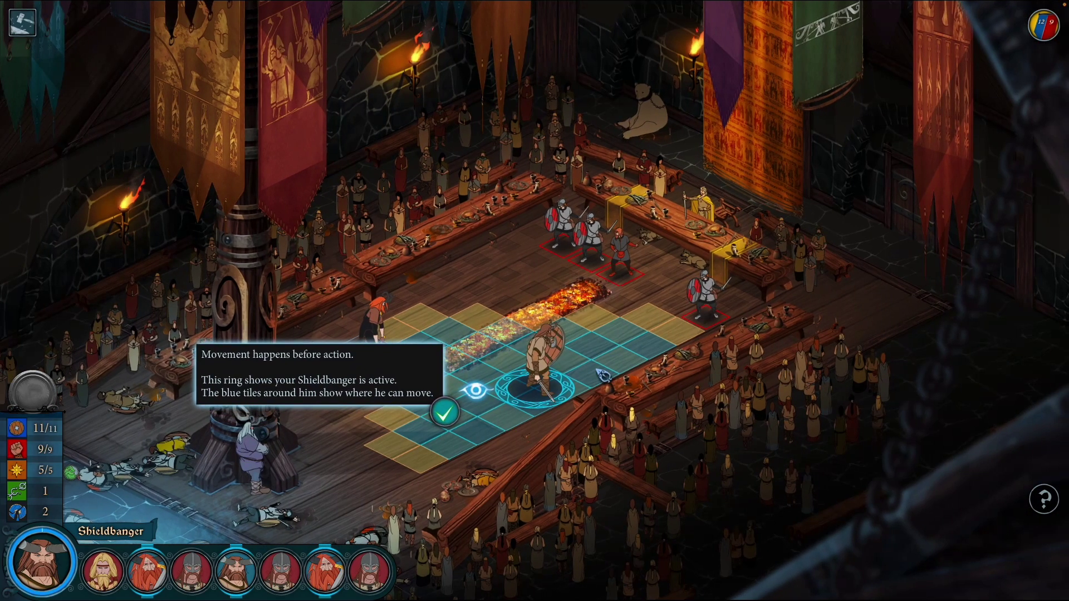